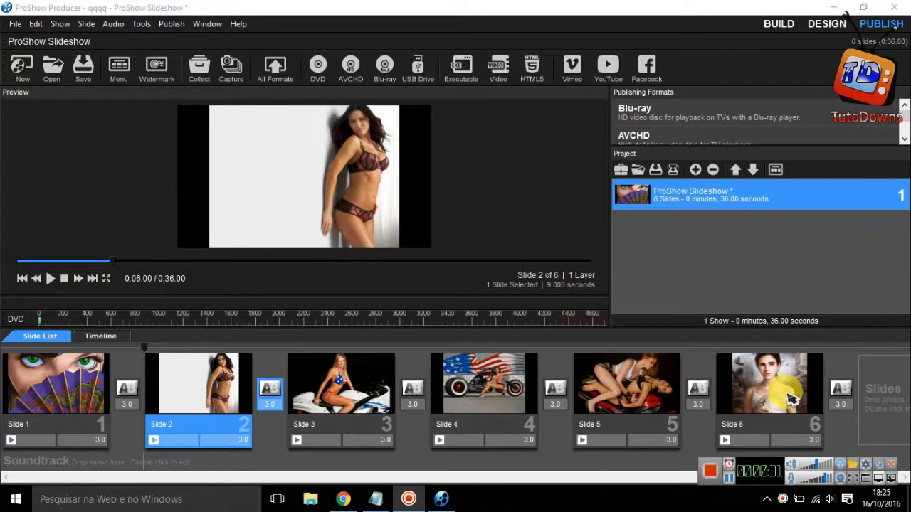
Switch to the Notepad file Teste and review the notes on the scaling options, starting with Fill frame
{"action": "left_click", "coordinate": [376, 499]}
{"action": "left_click_drag", "start_coordinate": [516, 188], "coordinate": [227, 140]}
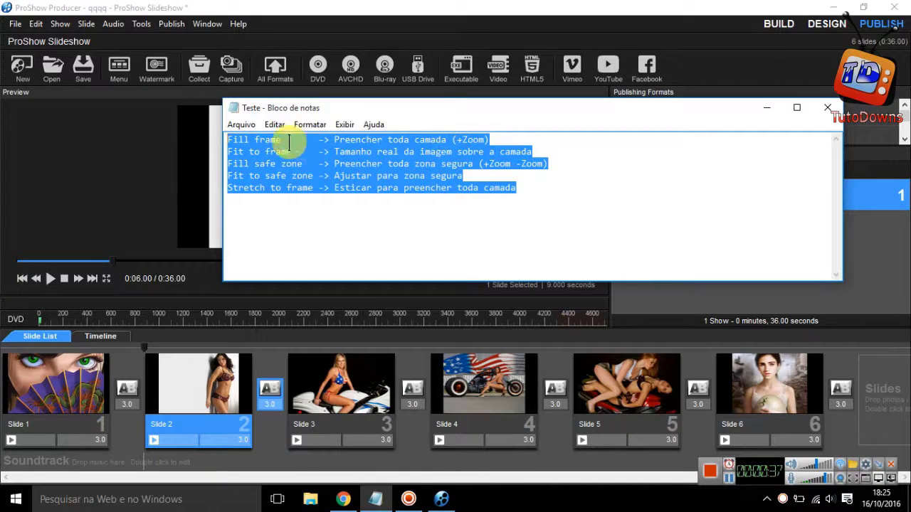
{"action": "left_click", "coordinate": [375, 206]}
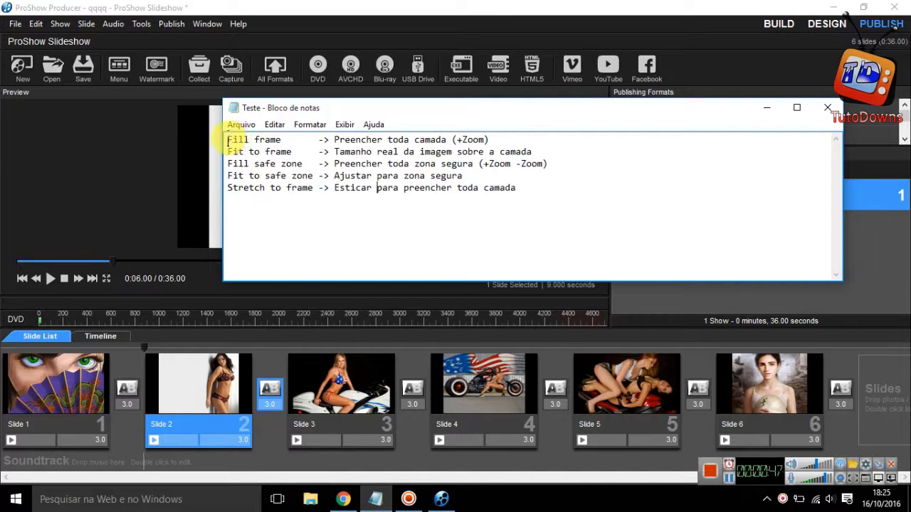
{"action": "left_click_drag", "start_coordinate": [227, 141], "coordinate": [282, 140]}
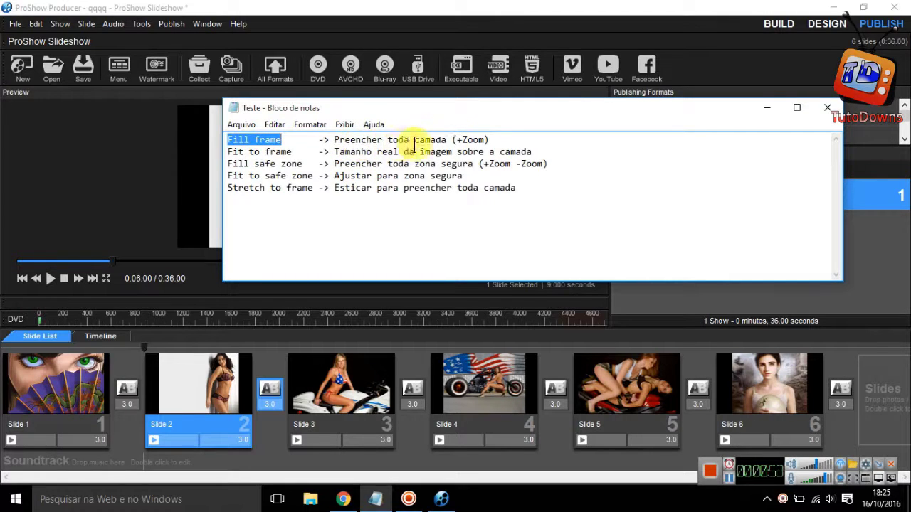
{"action": "left_click", "coordinate": [489, 141]}
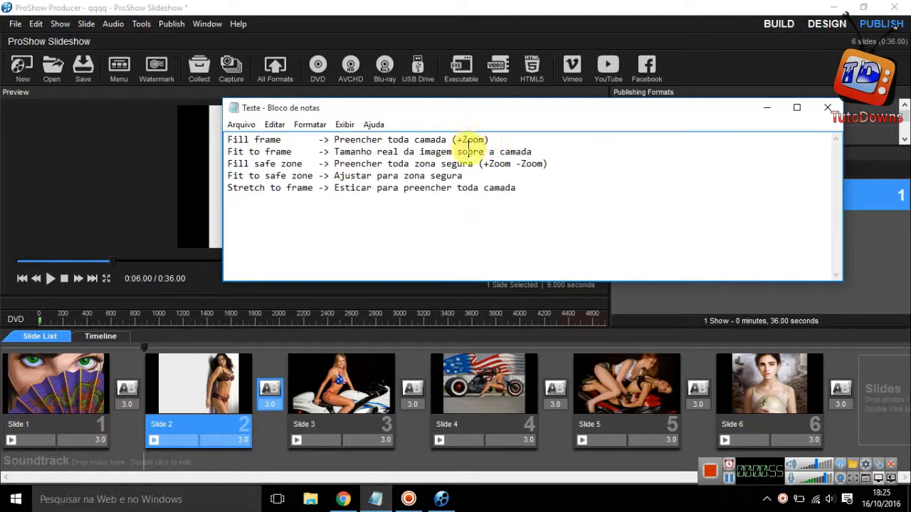
Return to ProShow Producer and scale slide 2 with the Fill Frame option
{"action": "left_click", "coordinate": [99, 186]}
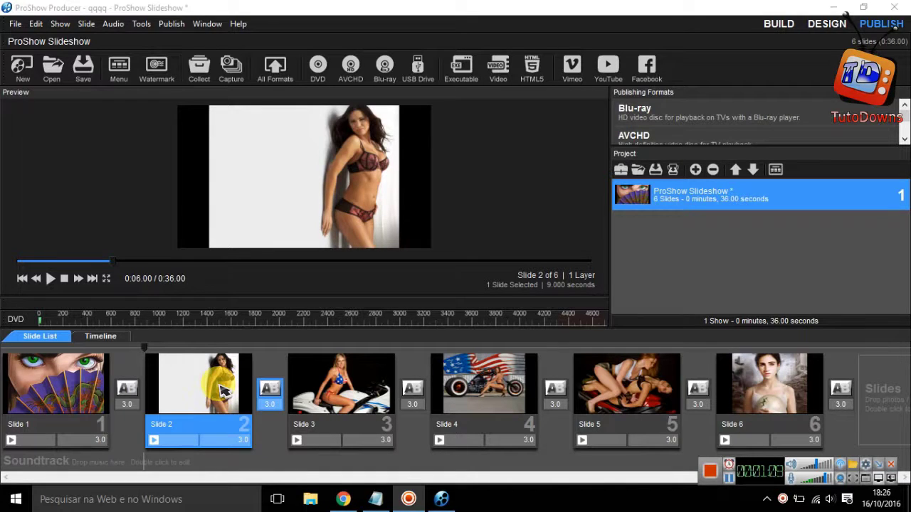
{"action": "left_click", "coordinate": [87, 26]}
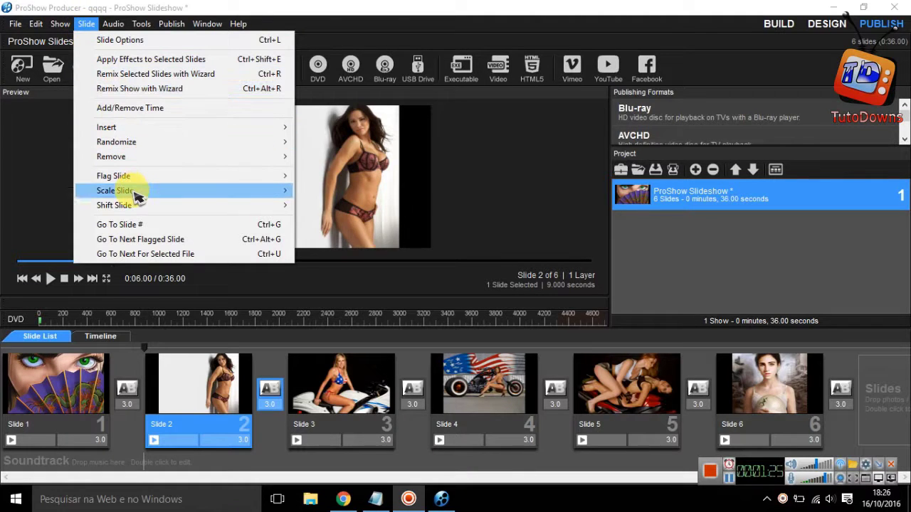
{"action": "mouse_move", "coordinate": [136, 197]}
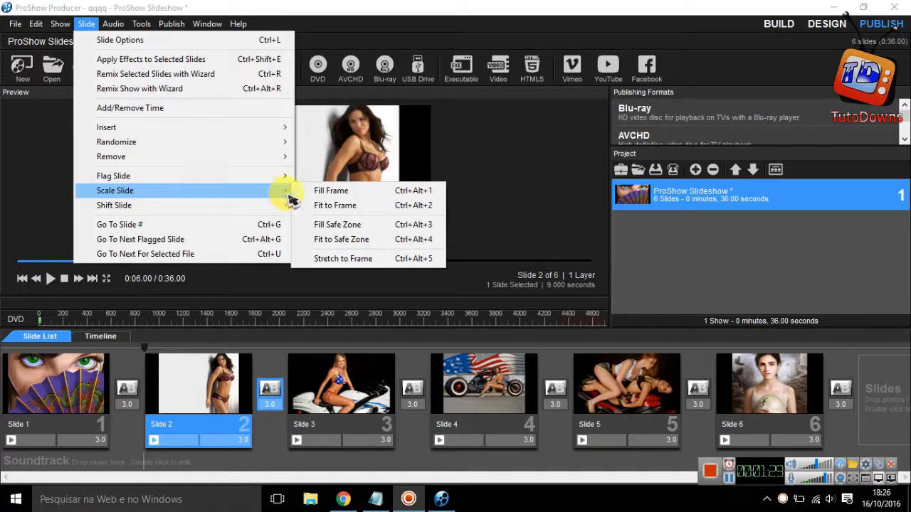
{"action": "left_click", "coordinate": [323, 194]}
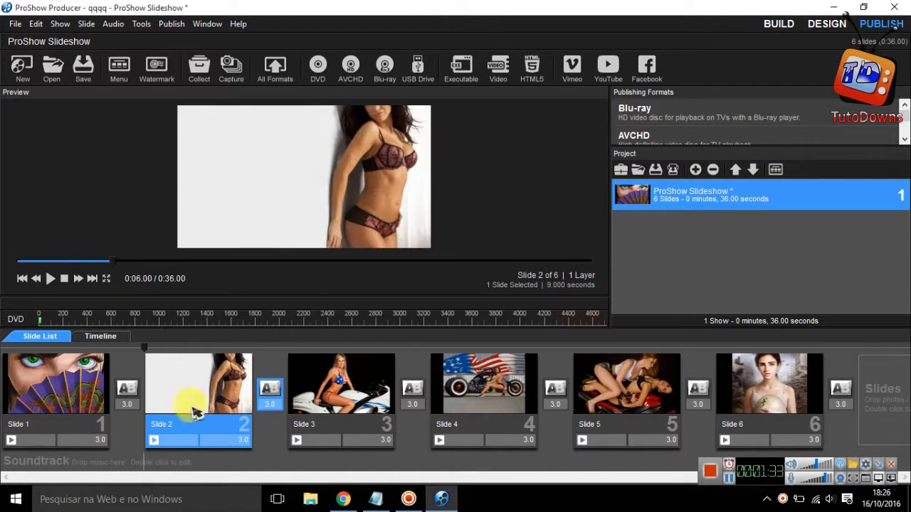
Consult the Fit to frame note in Notepad and scale slide 2 with the Fit to Frame option
{"action": "left_click", "coordinate": [376, 496]}
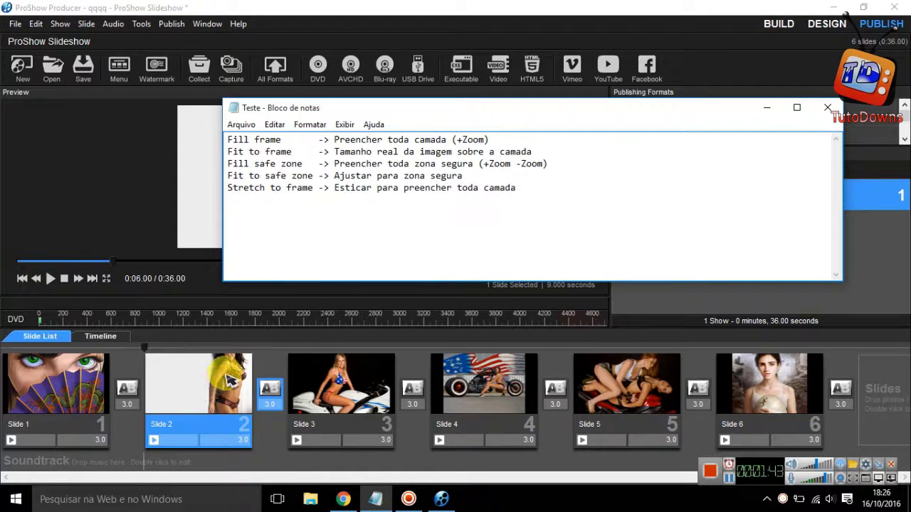
{"action": "left_click", "coordinate": [86, 24]}
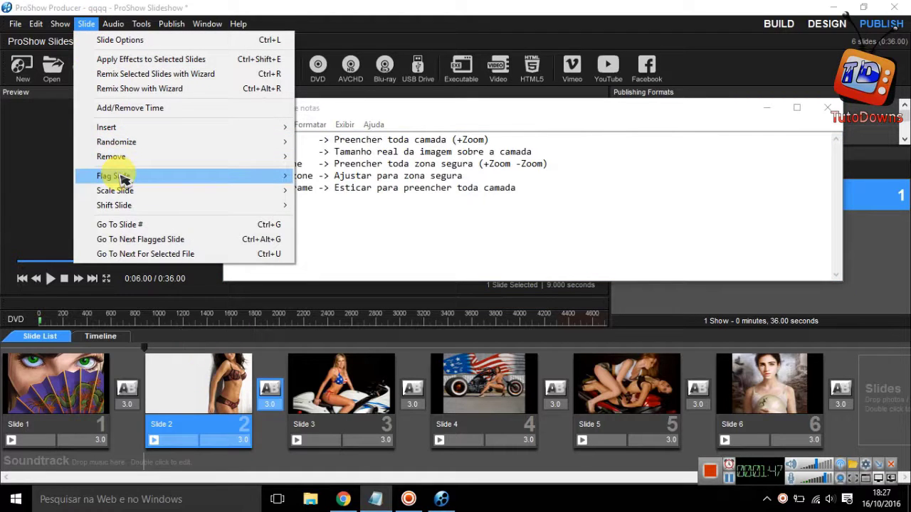
{"action": "mouse_move", "coordinate": [117, 178]}
{"action": "left_click", "coordinate": [566, 152]}
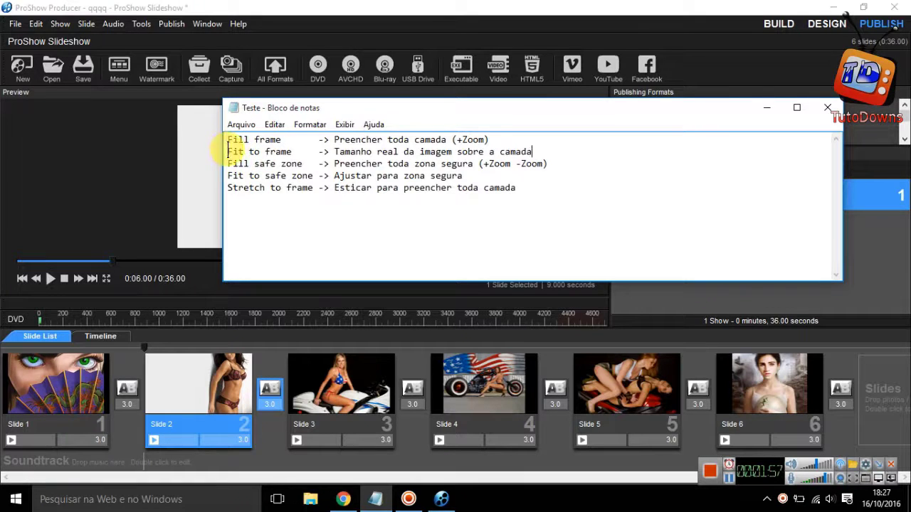
{"action": "left_click", "coordinate": [89, 26]}
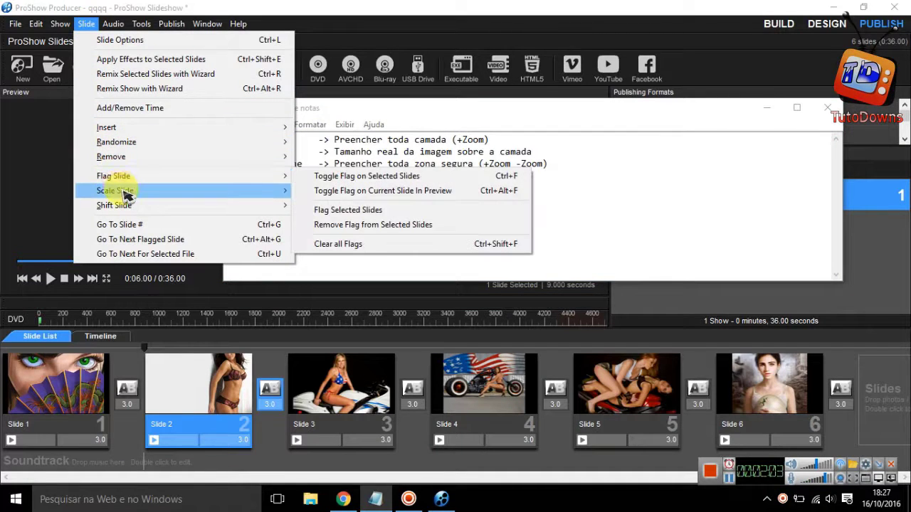
{"action": "key", "text": "Escape"}
{"action": "left_click", "coordinate": [86, 24]}
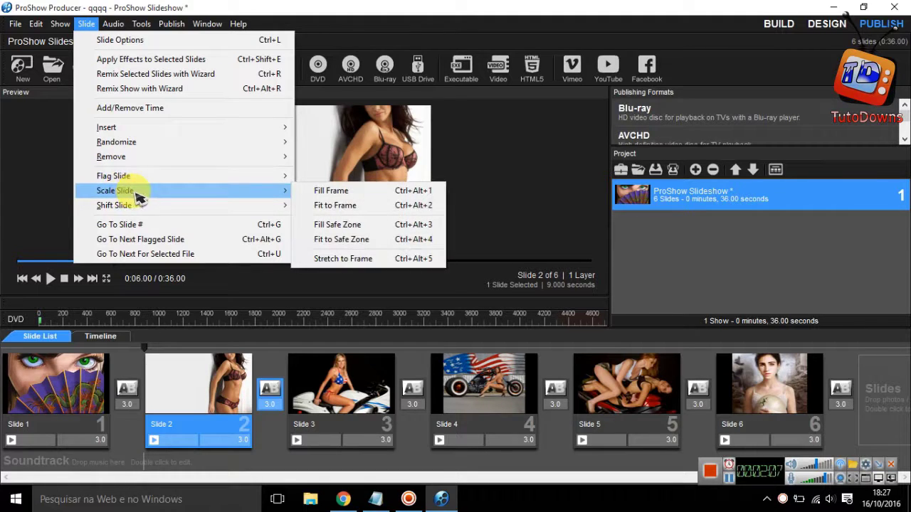
{"action": "left_click", "coordinate": [366, 206]}
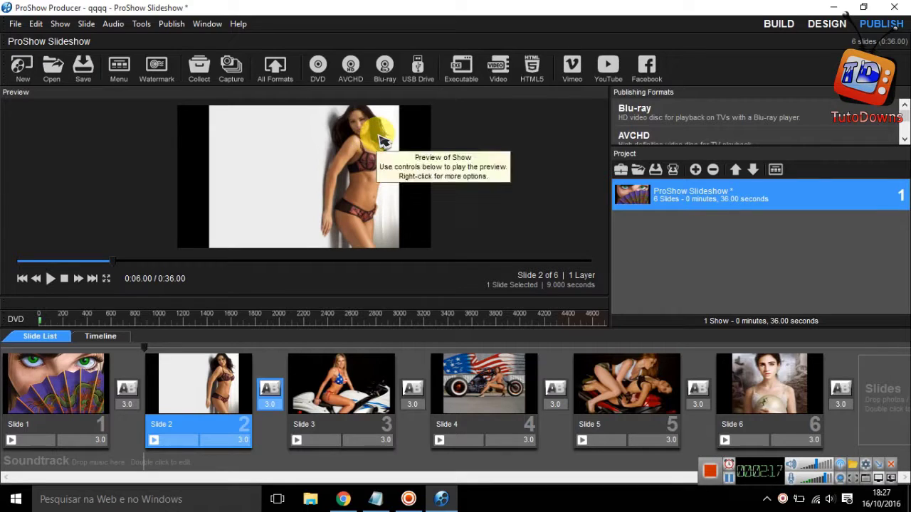
Switch slide 2's scaling to Fill Frame and back to Fit to Frame to compare the two options
{"action": "left_click", "coordinate": [86, 23]}
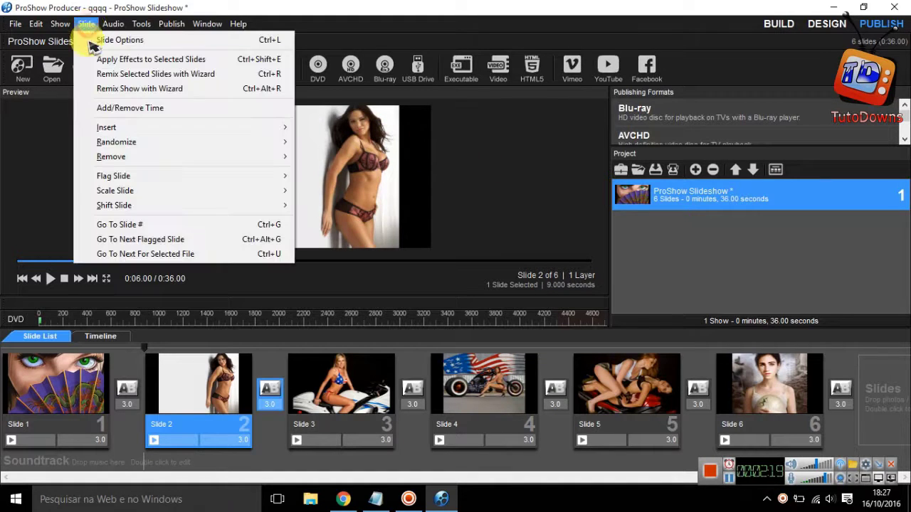
{"action": "mouse_move", "coordinate": [125, 192]}
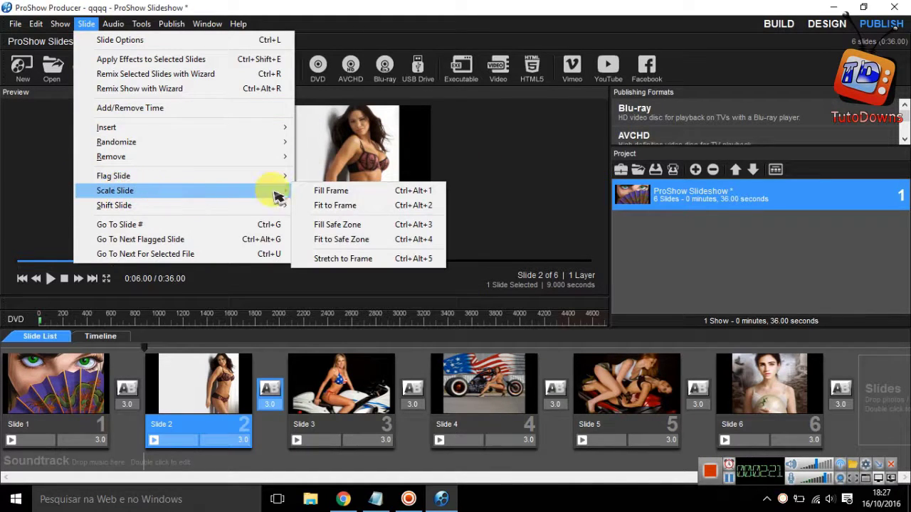
{"action": "left_click", "coordinate": [326, 191]}
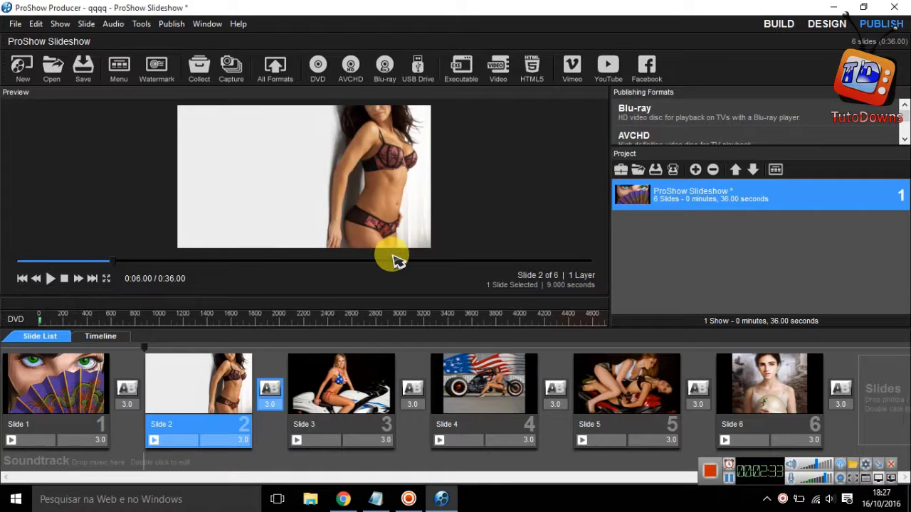
{"action": "left_click", "coordinate": [89, 25]}
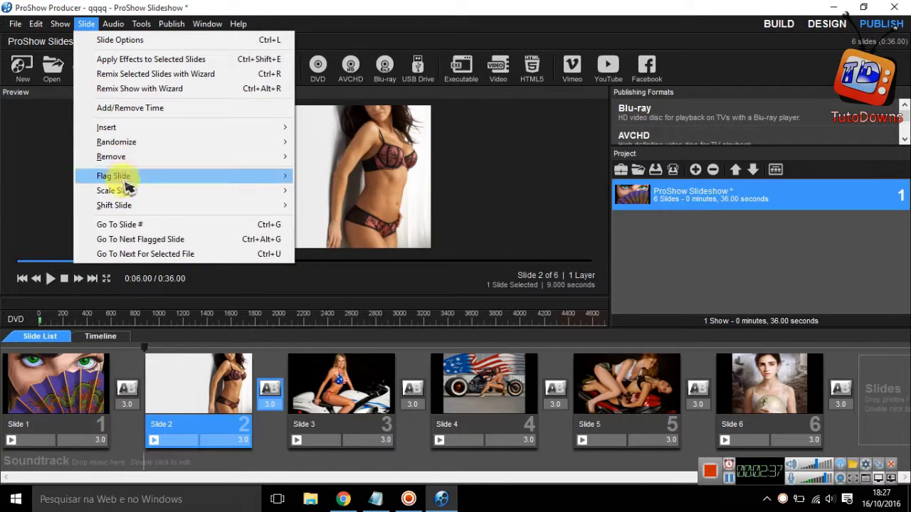
{"action": "mouse_move", "coordinate": [131, 190]}
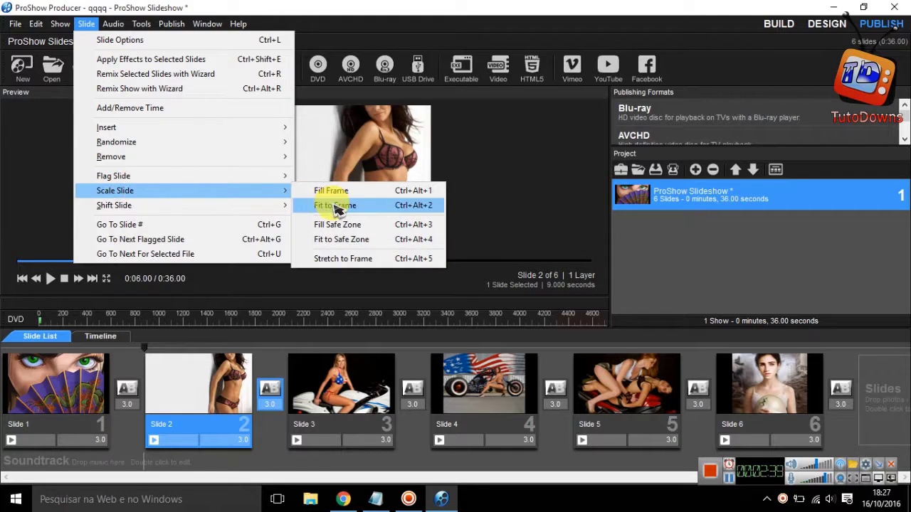
{"action": "left_click", "coordinate": [337, 207]}
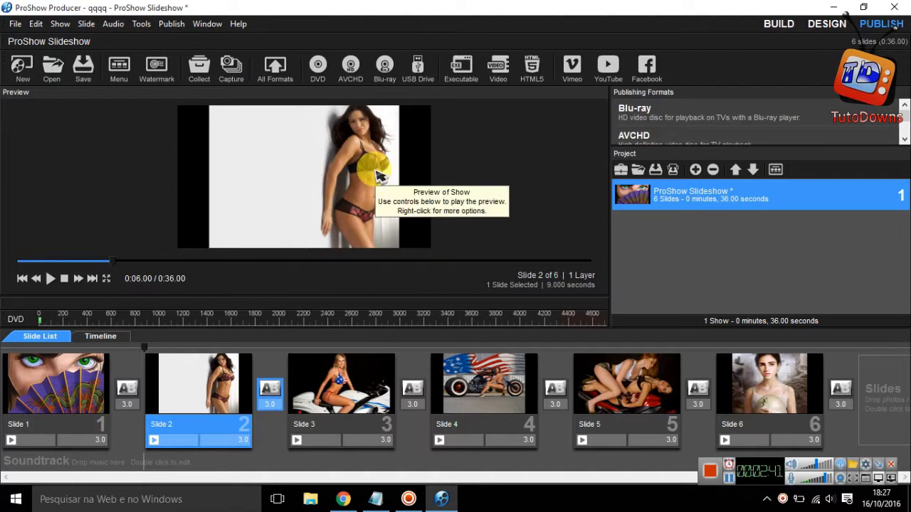
Check the Fill safe zone note in Notepad and scale slide 2 with the Fill Safe Zone option
{"action": "left_click", "coordinate": [399, 438]}
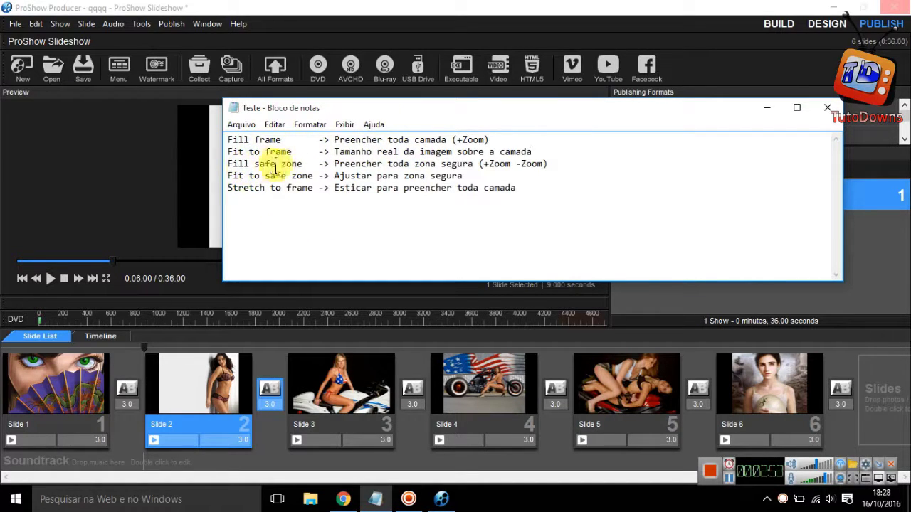
{"action": "left_click", "coordinate": [424, 175]}
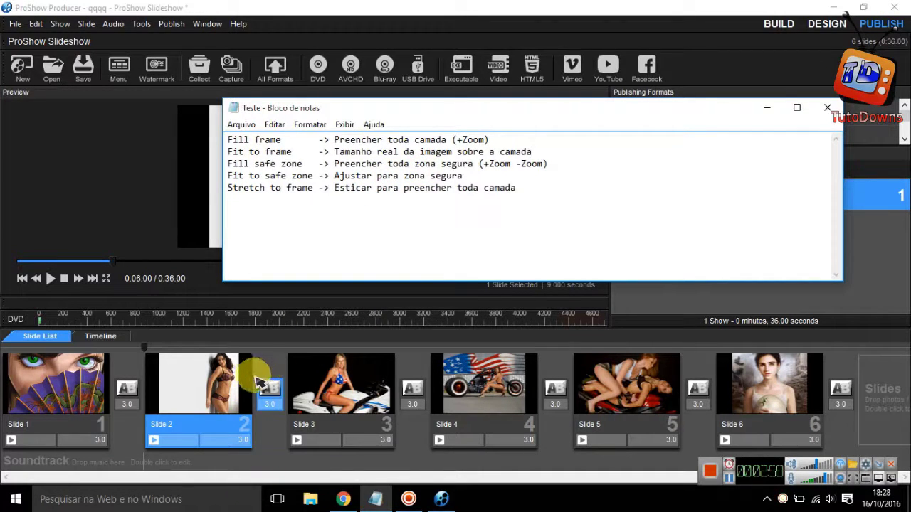
{"action": "left_click", "coordinate": [761, 109]}
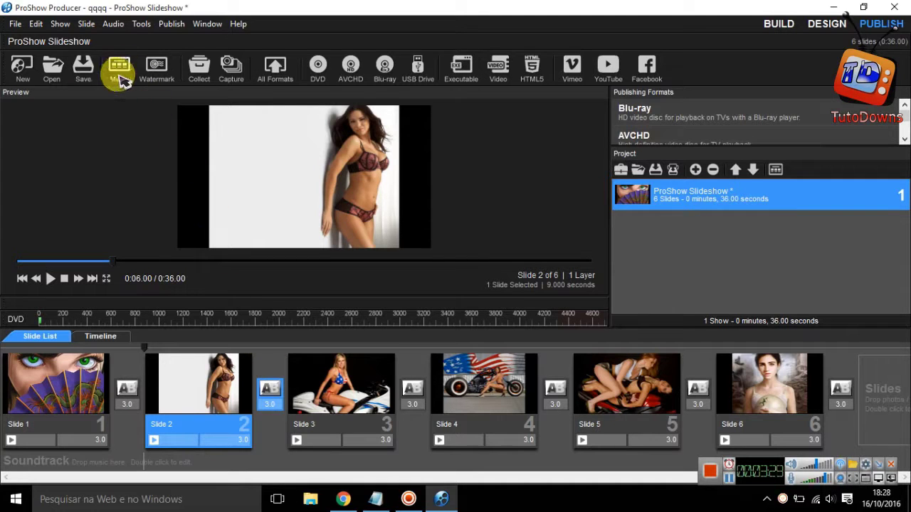
{"action": "left_click", "coordinate": [374, 497]}
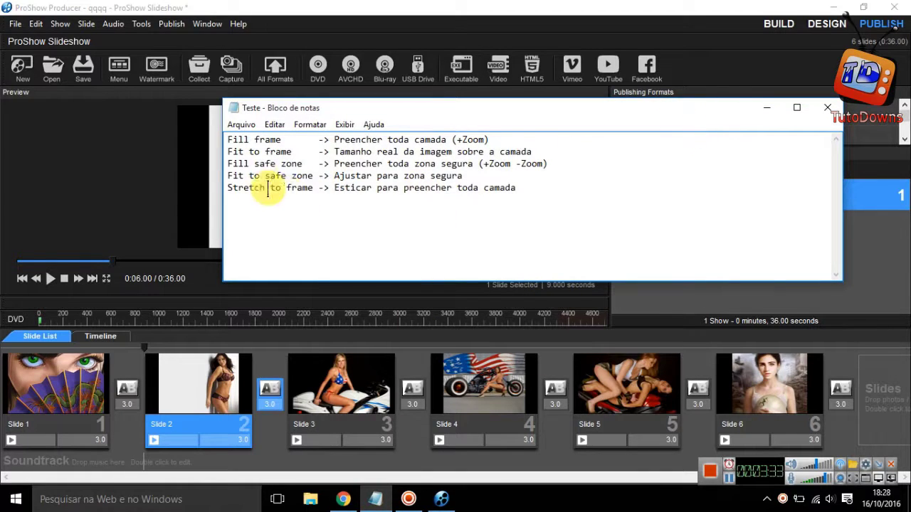
{"action": "left_click", "coordinate": [85, 24]}
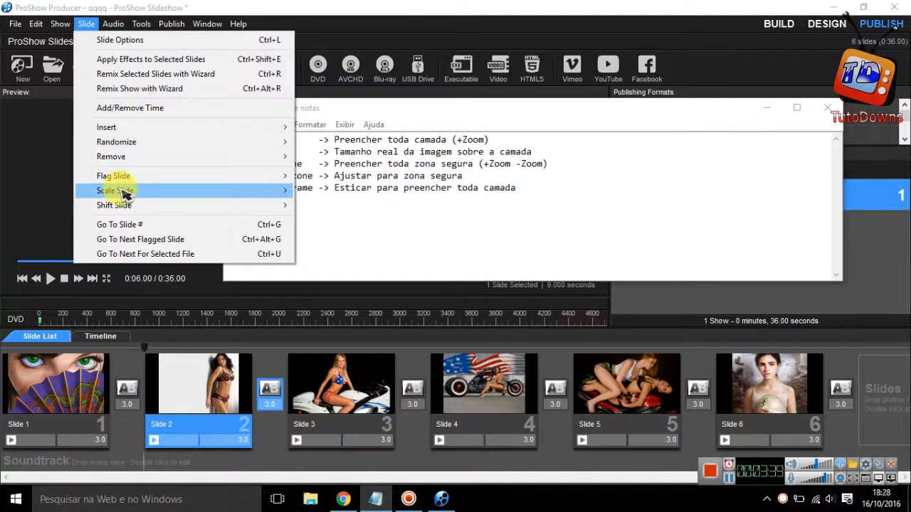
{"action": "mouse_move", "coordinate": [159, 190]}
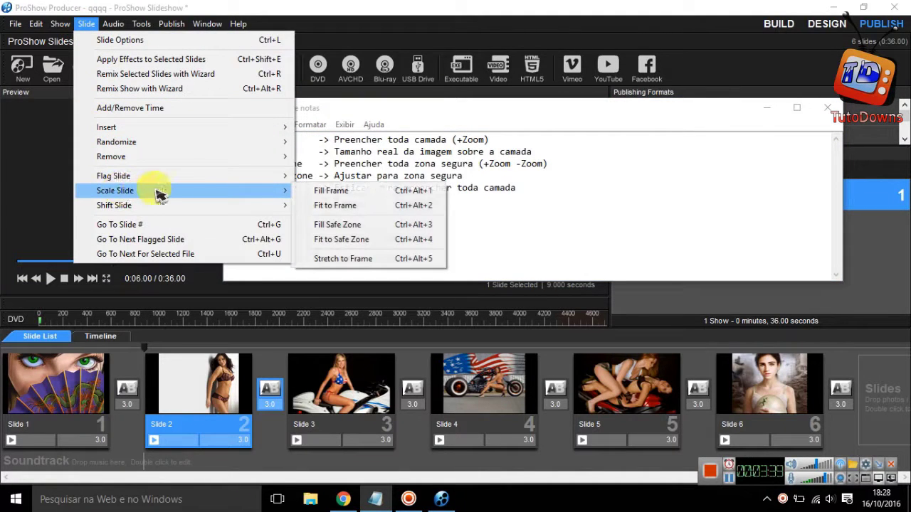
{"action": "left_click", "coordinate": [334, 225]}
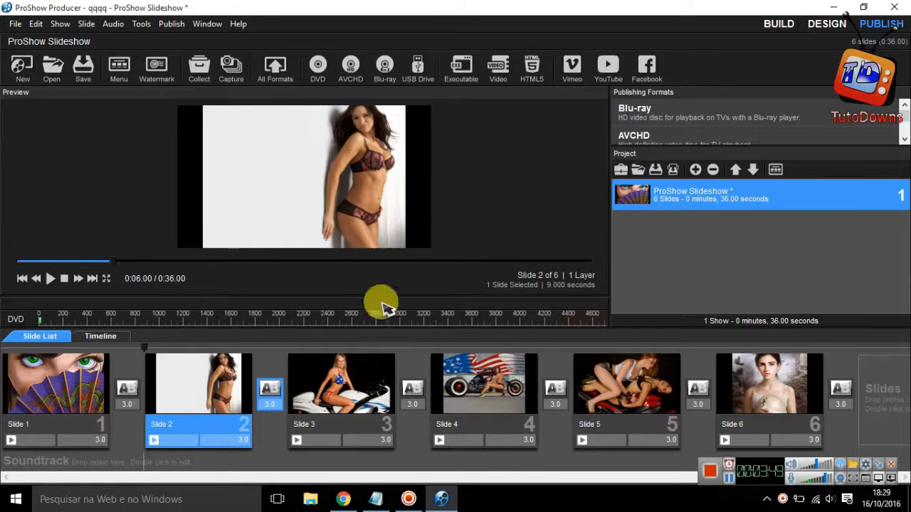
Review the zoom remark for Fill safe zone in Notepad and compare it with slide 2's preview in ProShow Producer
{"action": "left_click", "coordinate": [378, 498]}
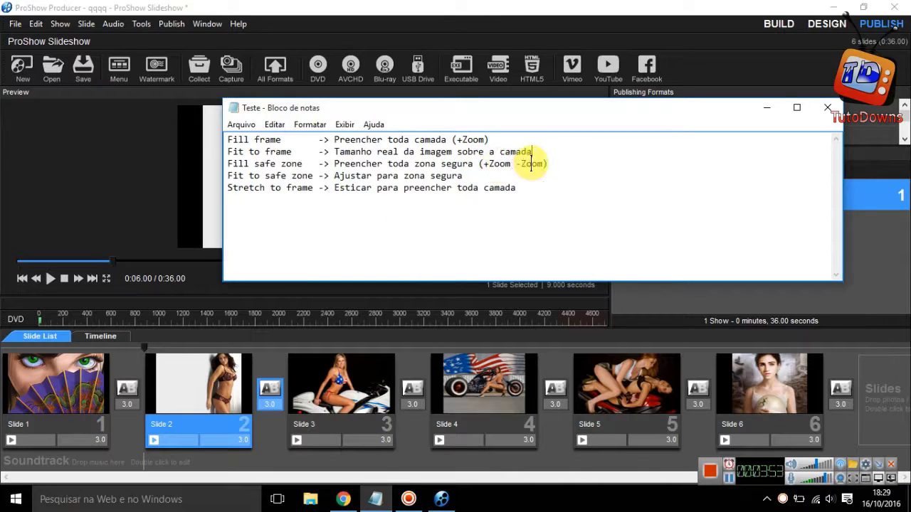
{"action": "key", "text": "BackSpace"}
{"action": "key", "text": "BackSpace"}
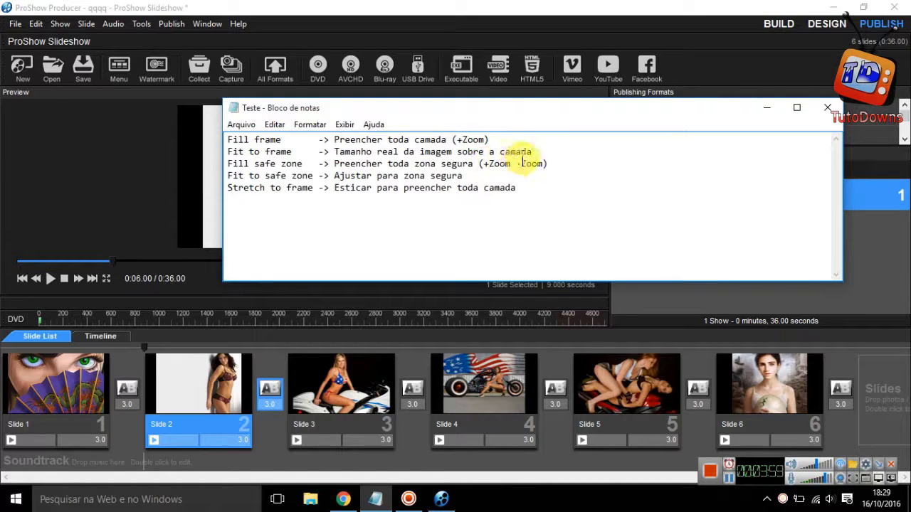
{"action": "left_click", "coordinate": [226, 400]}
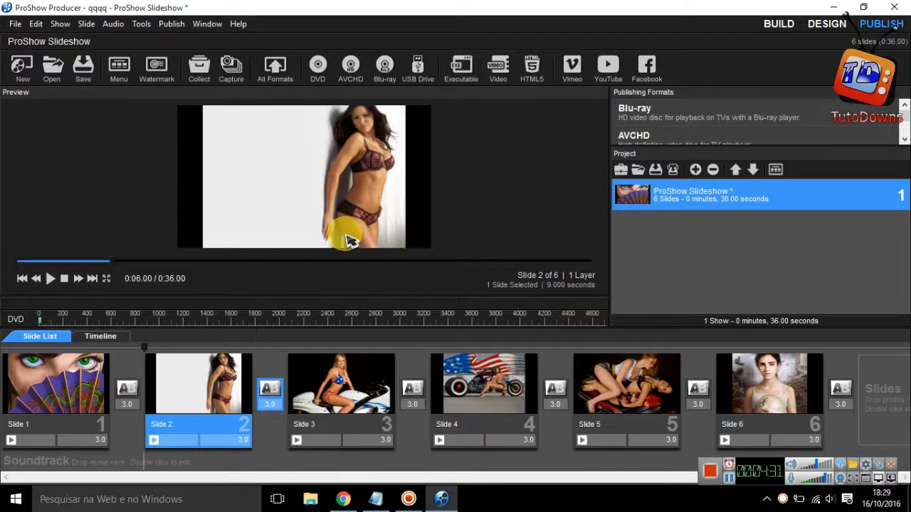
Check the Notepad notes again and scale slide 2 with the Fit to Safe Zone option
{"action": "left_click", "coordinate": [375, 498]}
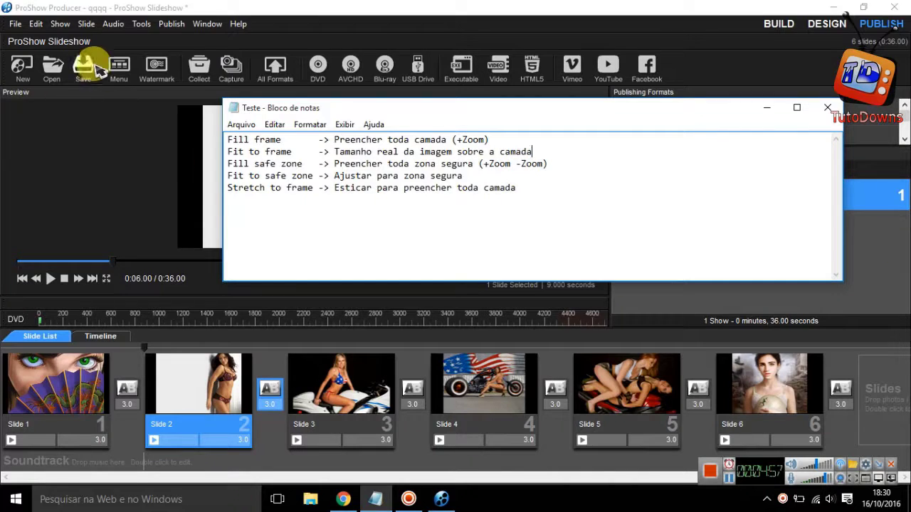
{"action": "left_click", "coordinate": [88, 26]}
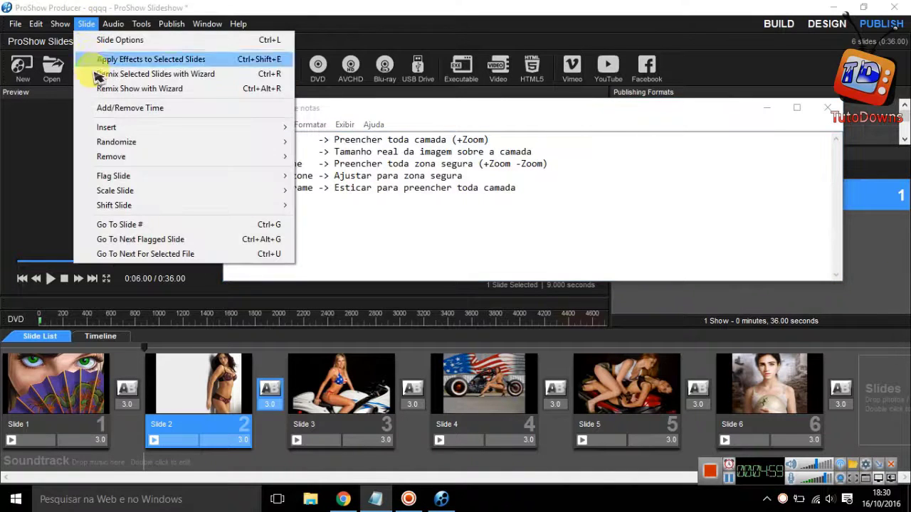
{"action": "left_click", "coordinate": [128, 192]}
{"action": "left_click", "coordinate": [88, 26]}
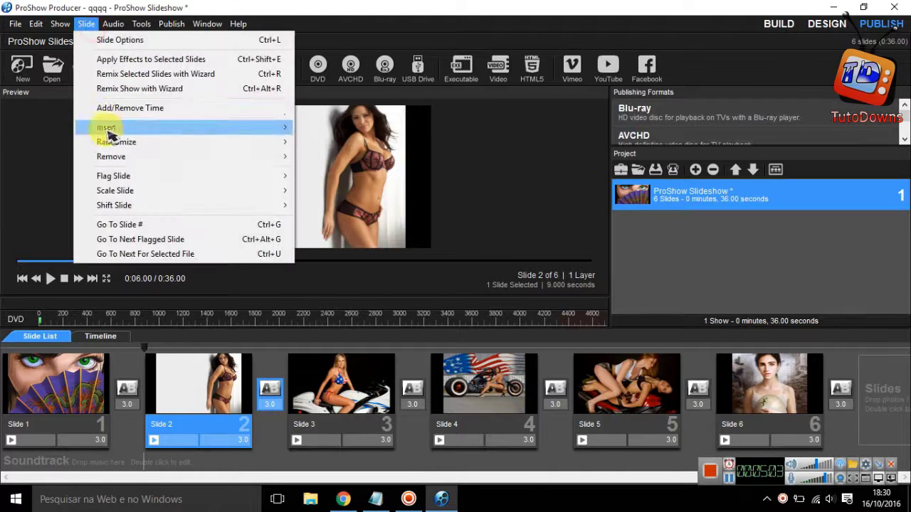
{"action": "mouse_move", "coordinate": [123, 197]}
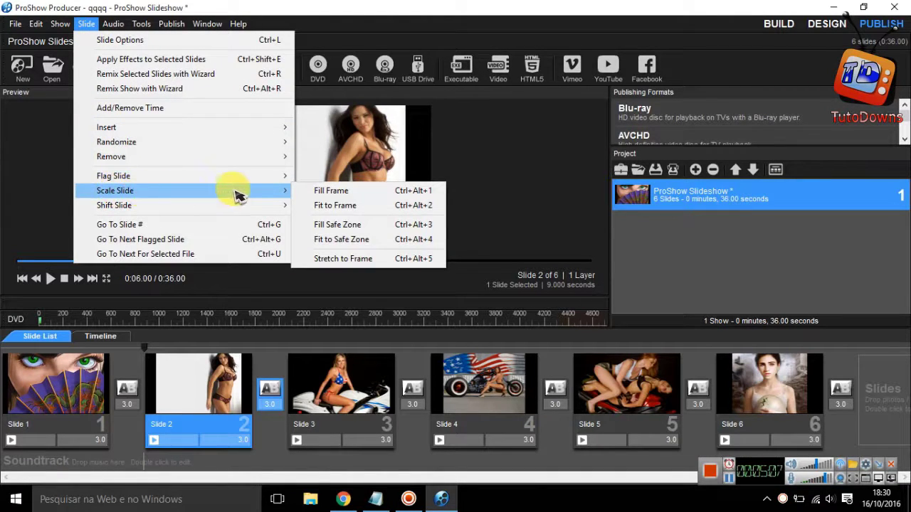
{"action": "left_click", "coordinate": [332, 242]}
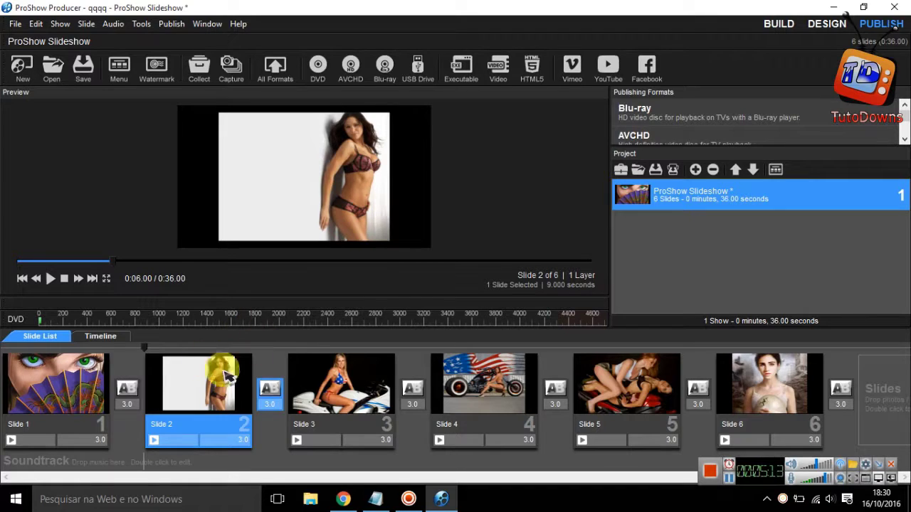
Switch to the Notepad notes, move the window away from the slide preview and highlight the Stretch to frame entry
{"action": "left_click", "coordinate": [379, 499]}
{"action": "left_click", "coordinate": [501, 187]}
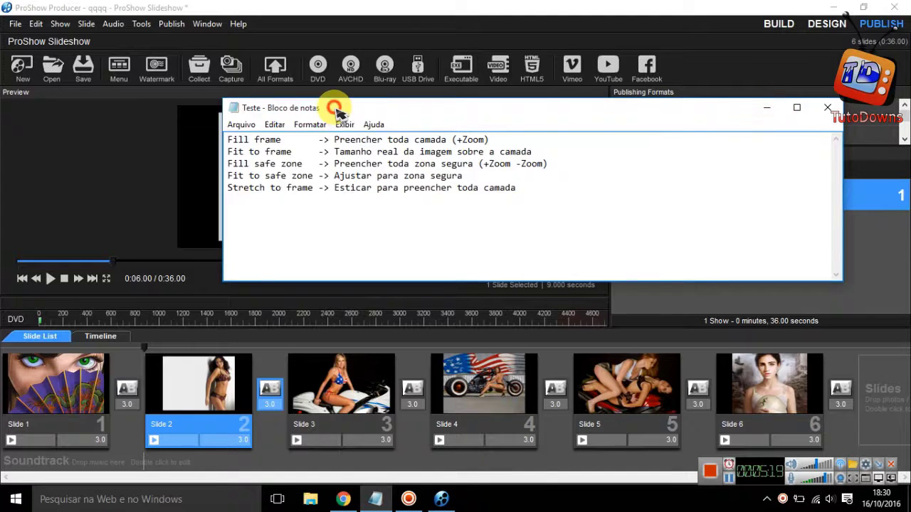
{"action": "left_click_drag", "start_coordinate": [335, 108], "coordinate": [495, 88]}
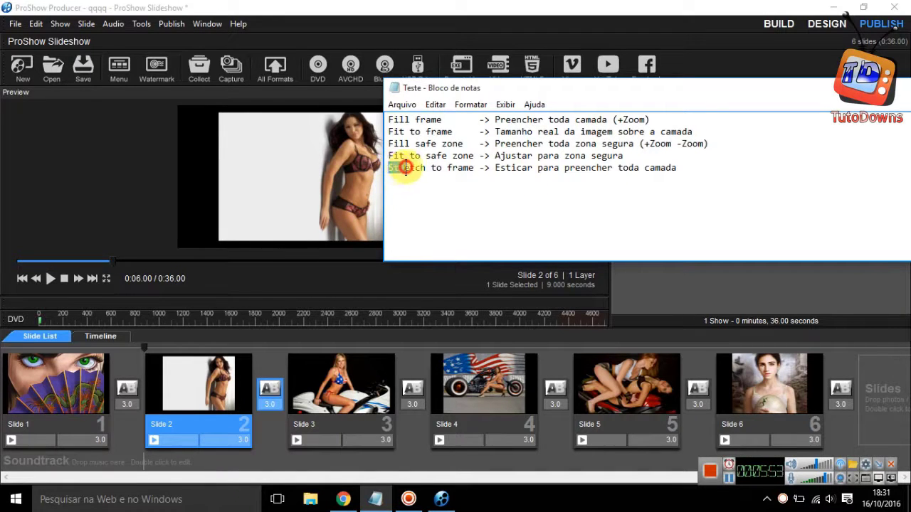
{"action": "left_click_drag", "start_coordinate": [406, 168], "coordinate": [468, 167]}
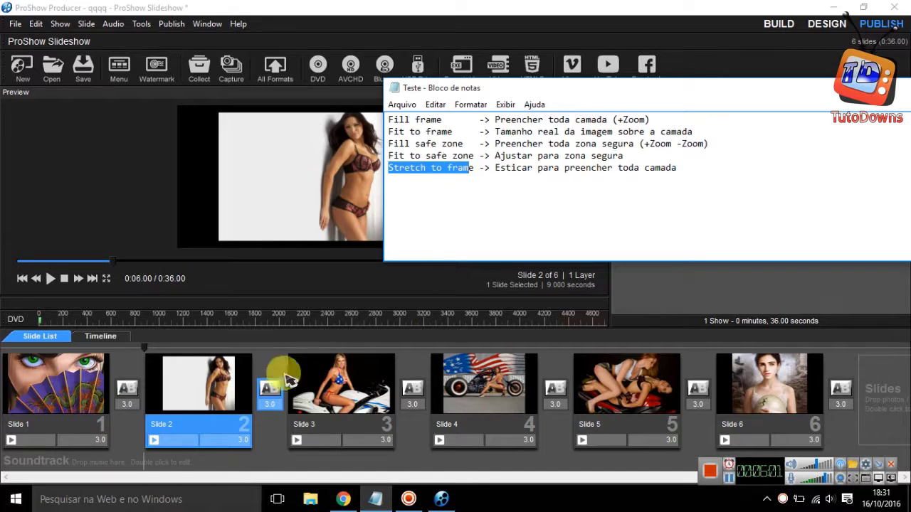
Return to ProShow Producer and scale slide 2 with the Stretch to Frame option
{"action": "left_click", "coordinate": [210, 367]}
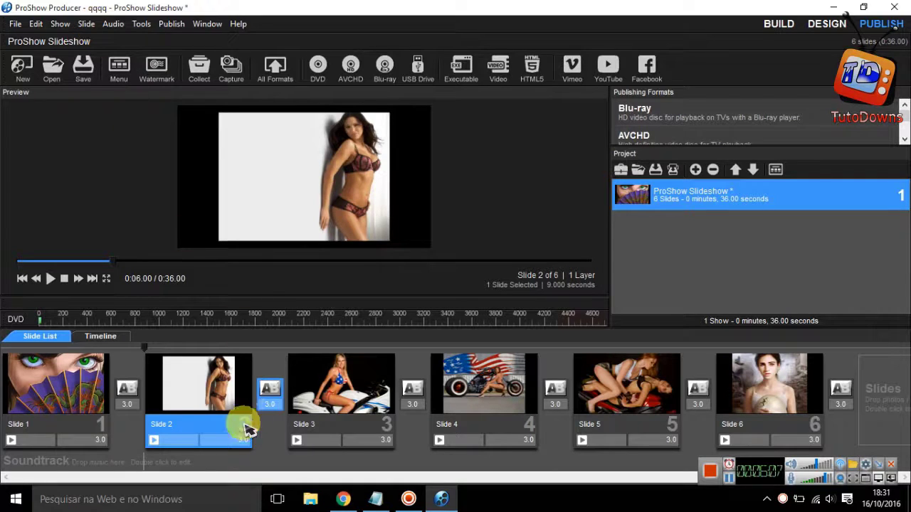
{"action": "left_click", "coordinate": [88, 27]}
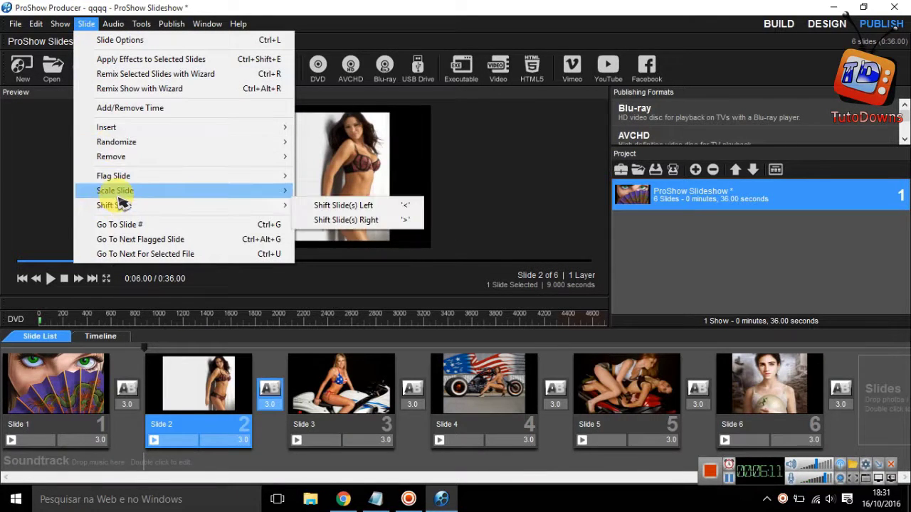
{"action": "mouse_move", "coordinate": [121, 190]}
{"action": "left_click", "coordinate": [362, 260]}
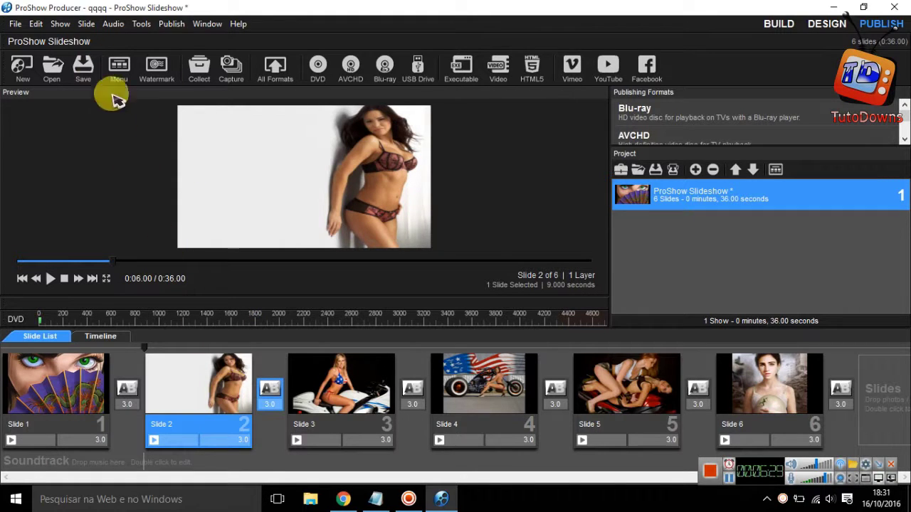
Scale slide 2 with Fill Frame, and switch it back to Fit to Frame for comparison
{"action": "left_click", "coordinate": [65, 25]}
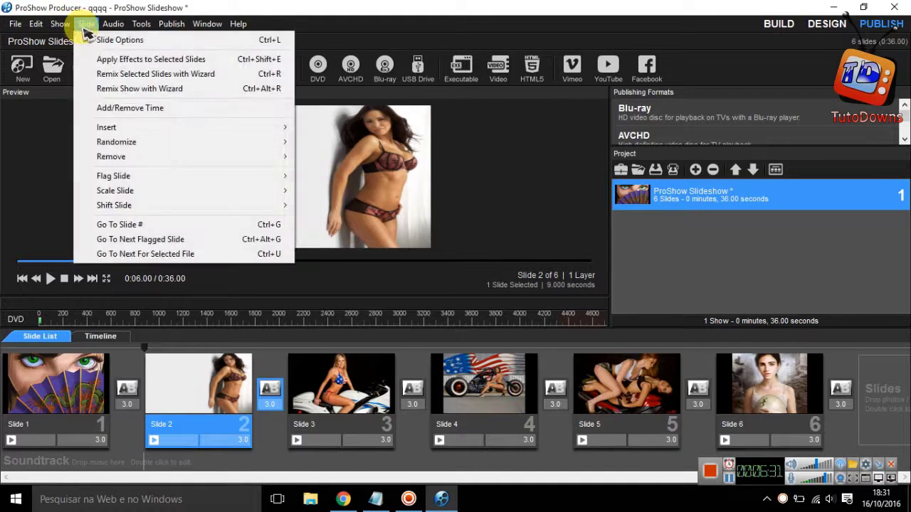
{"action": "mouse_move", "coordinate": [125, 198]}
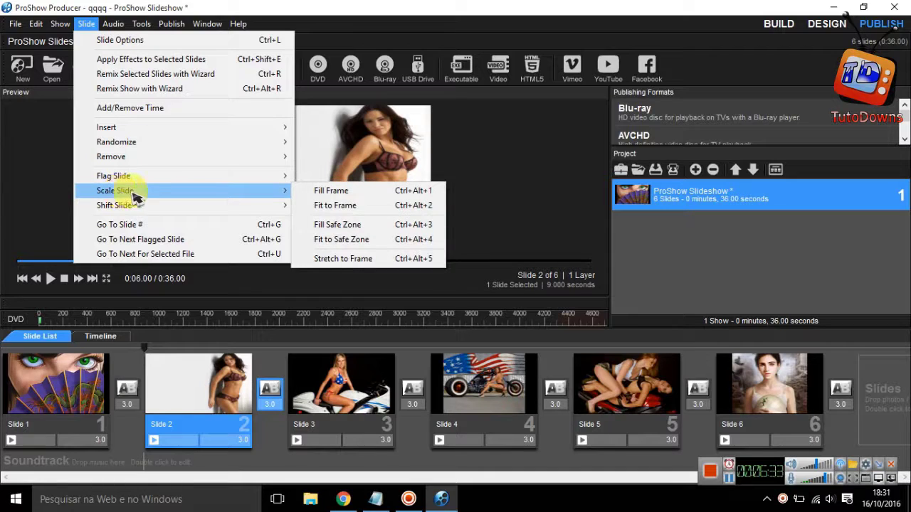
{"action": "left_click", "coordinate": [333, 191]}
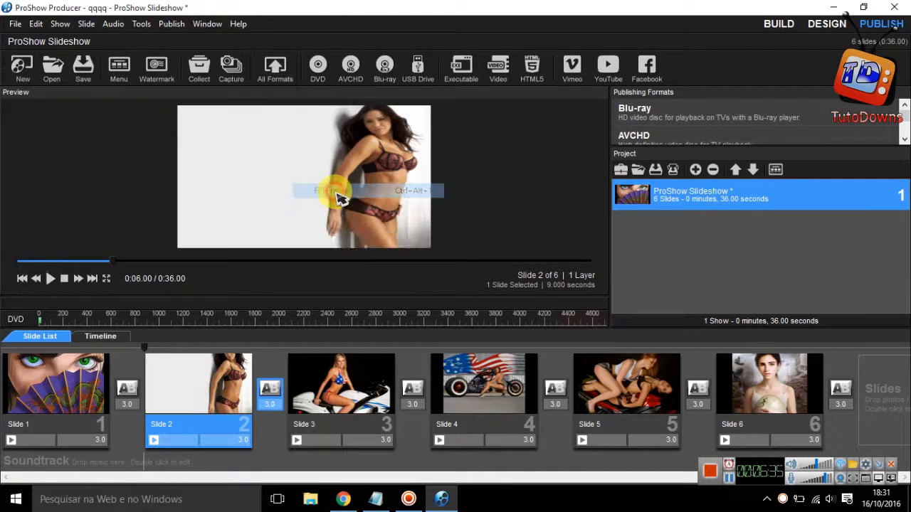
{"action": "left_click", "coordinate": [81, 25]}
{"action": "mouse_move", "coordinate": [128, 201]}
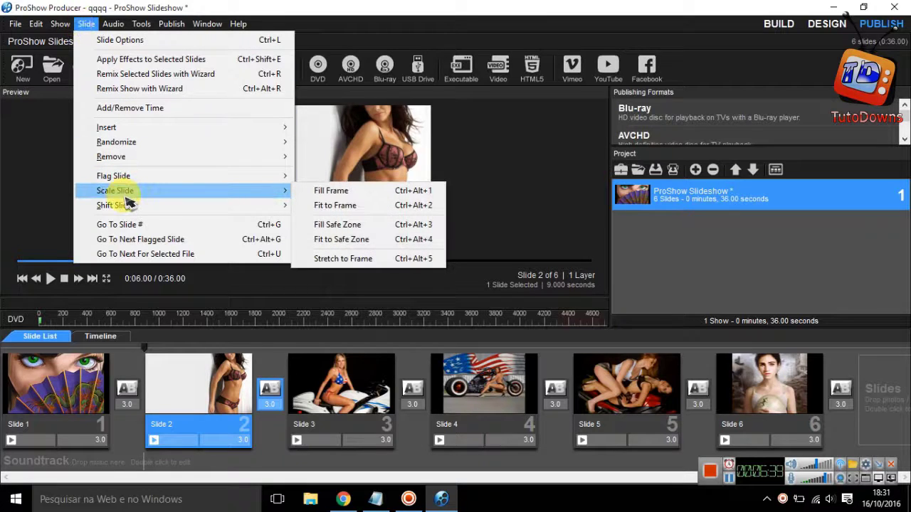
{"action": "left_click", "coordinate": [323, 205]}
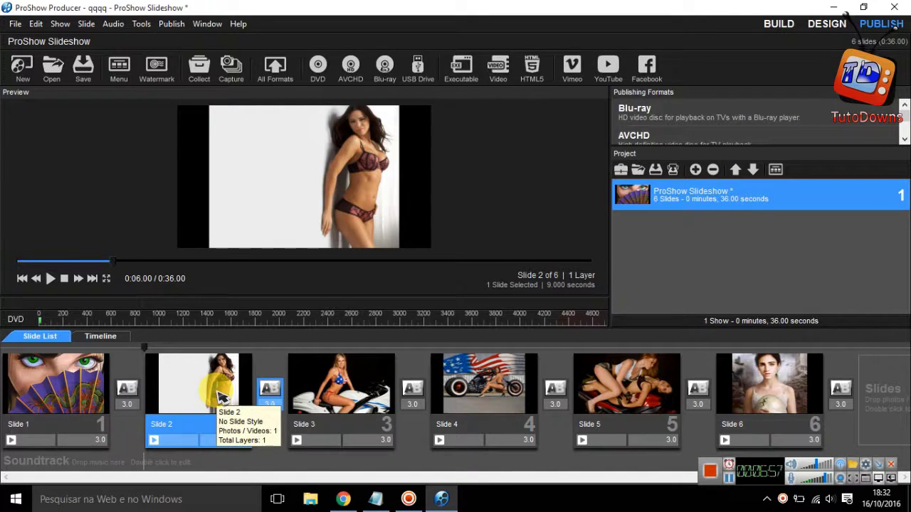
Select all six slides in the slide list and scale them together with the Fill Frame option
{"action": "key", "text": "ctrl+a"}
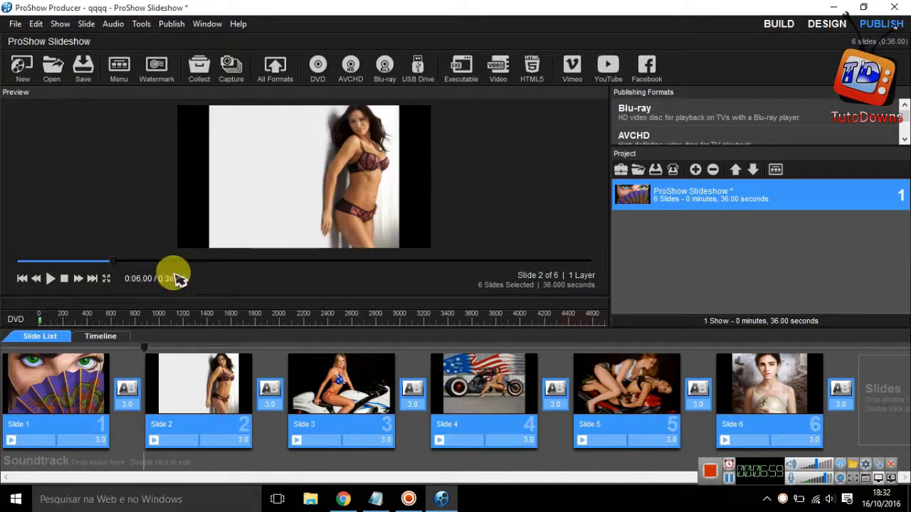
{"action": "left_click", "coordinate": [87, 25]}
{"action": "mouse_move", "coordinate": [126, 191]}
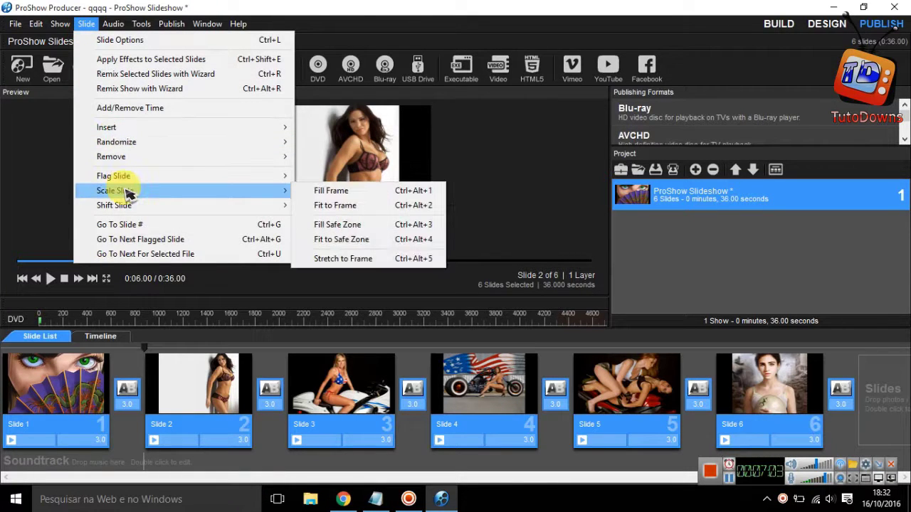
{"action": "left_click", "coordinate": [386, 191]}
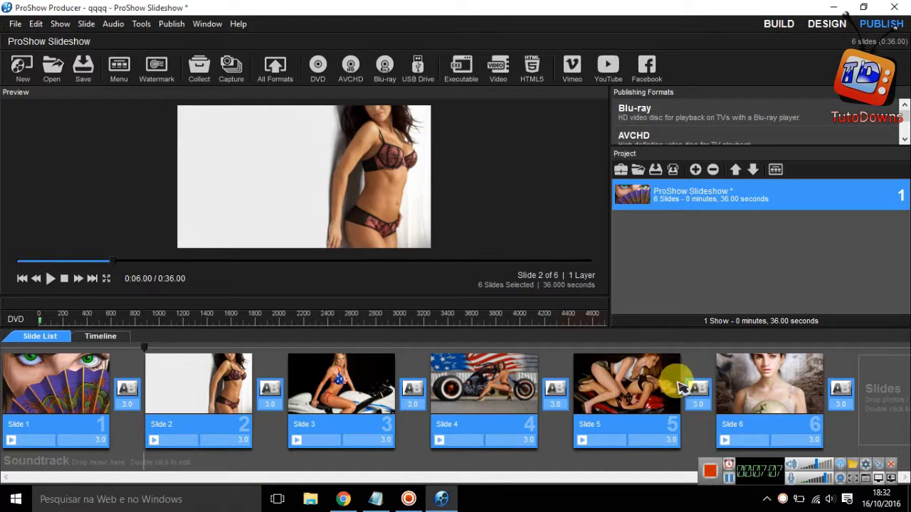
Preview slides 6, 5, 4, 2 and 1, and revisit 2, 5 and 6 to examine how each image fills the frame
{"action": "left_click", "coordinate": [746, 388]}
{"action": "left_click", "coordinate": [644, 384]}
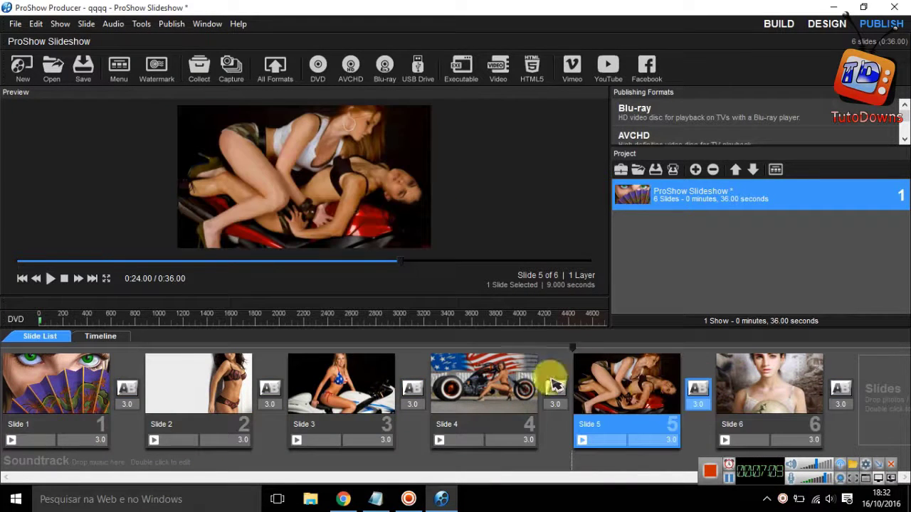
{"action": "left_click", "coordinate": [520, 388]}
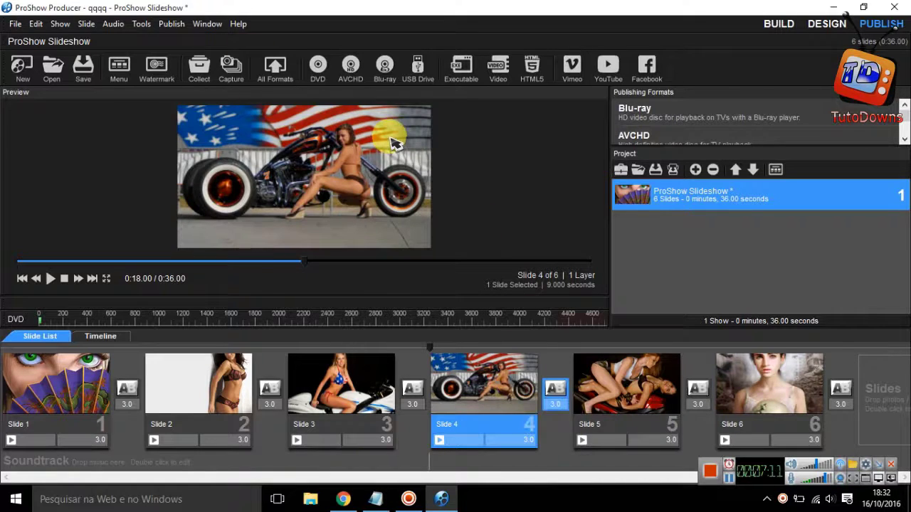
{"action": "left_click", "coordinate": [217, 372]}
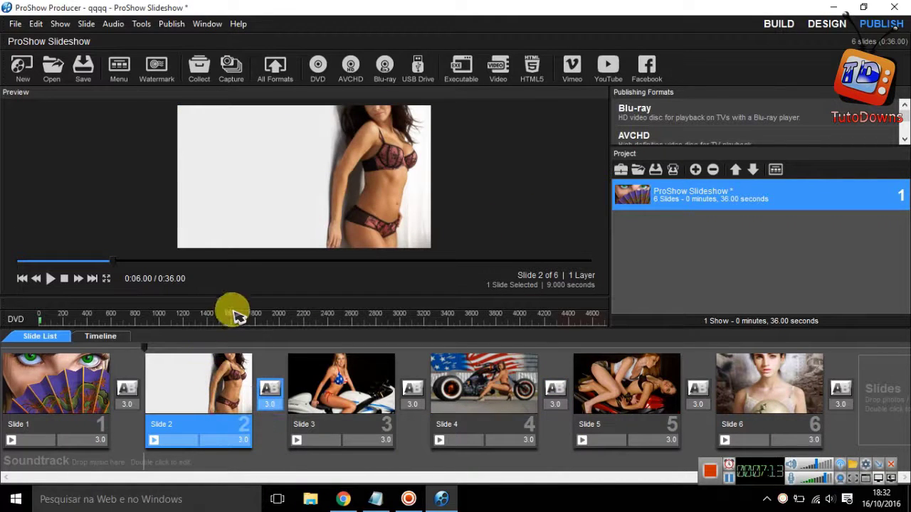
{"action": "left_click", "coordinate": [87, 383]}
{"action": "left_click", "coordinate": [214, 383]}
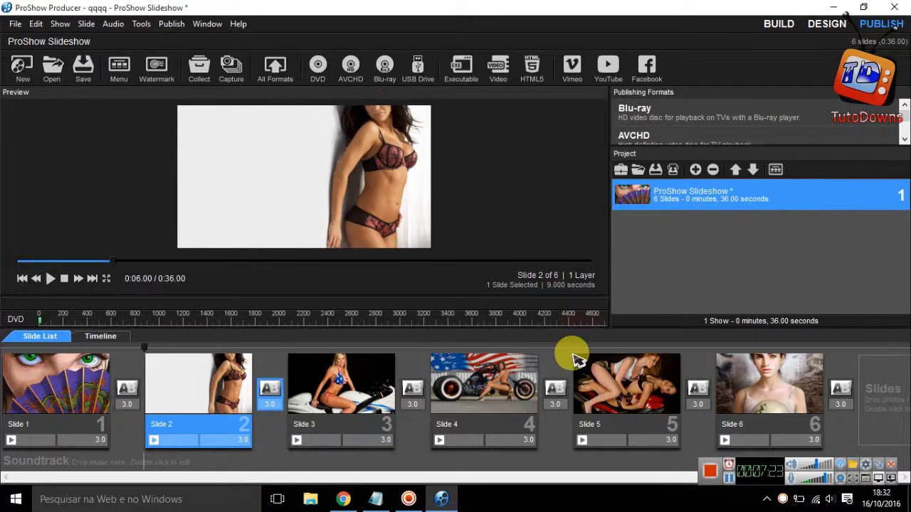
{"action": "left_click", "coordinate": [607, 371]}
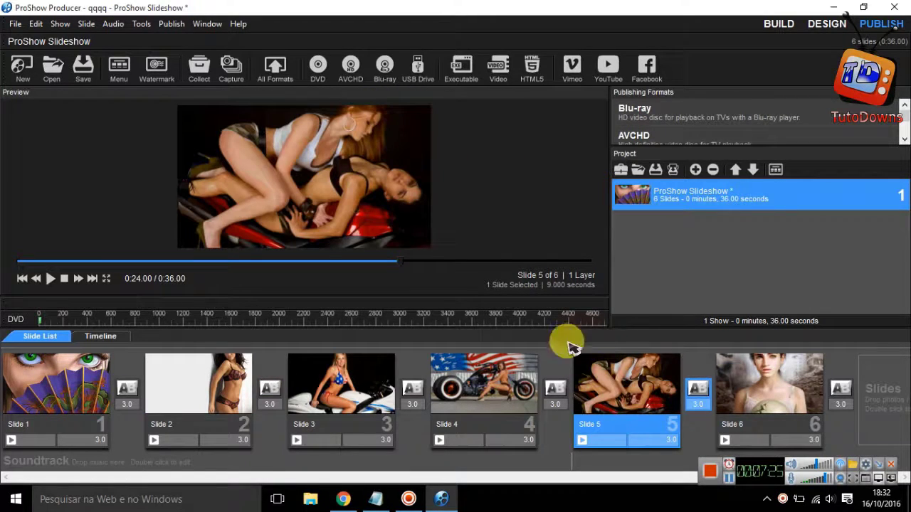
{"action": "left_click", "coordinate": [808, 381]}
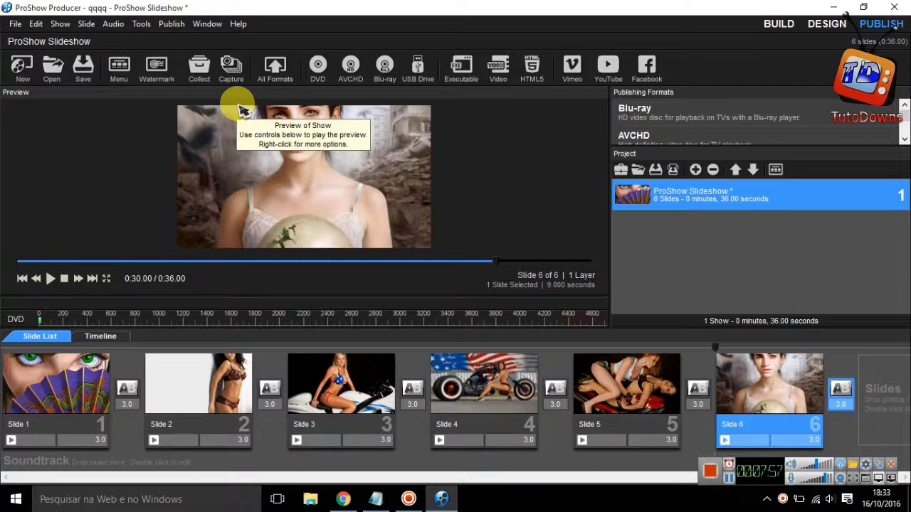
{"action": "left_click", "coordinate": [709, 474]}
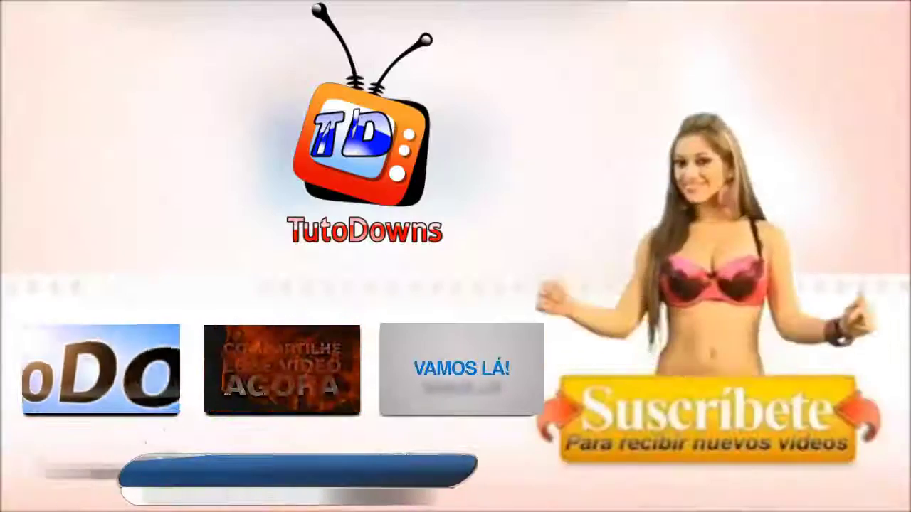